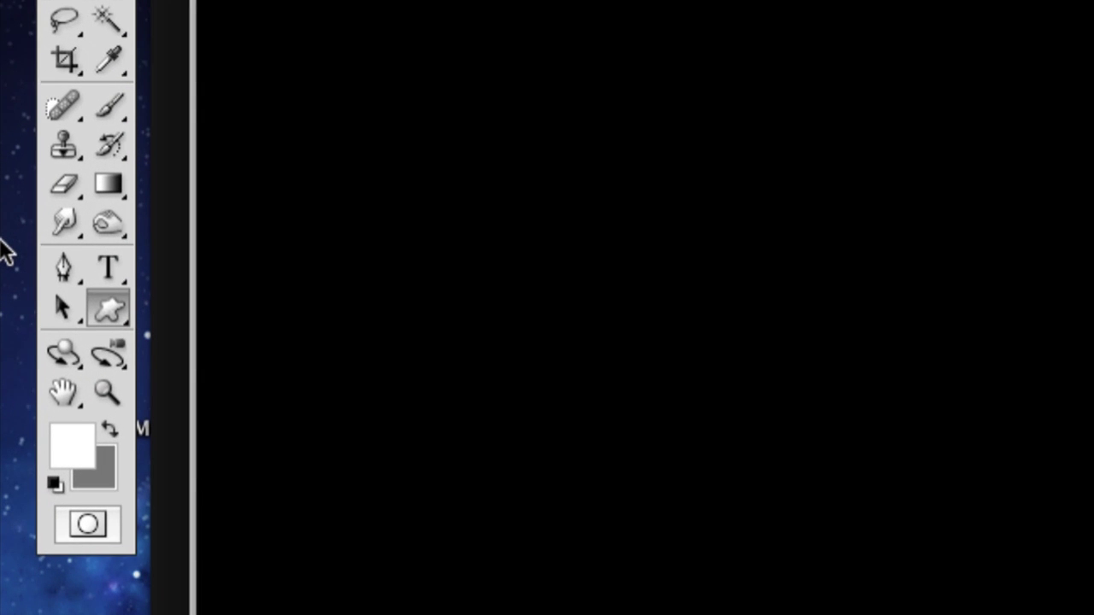
Switch from the Rectangle tool to the Custom Shape Tool in the shape tool flyout
{"action": "left_click_drag", "start_coordinate": [115, 315], "coordinate": [182, 307]}
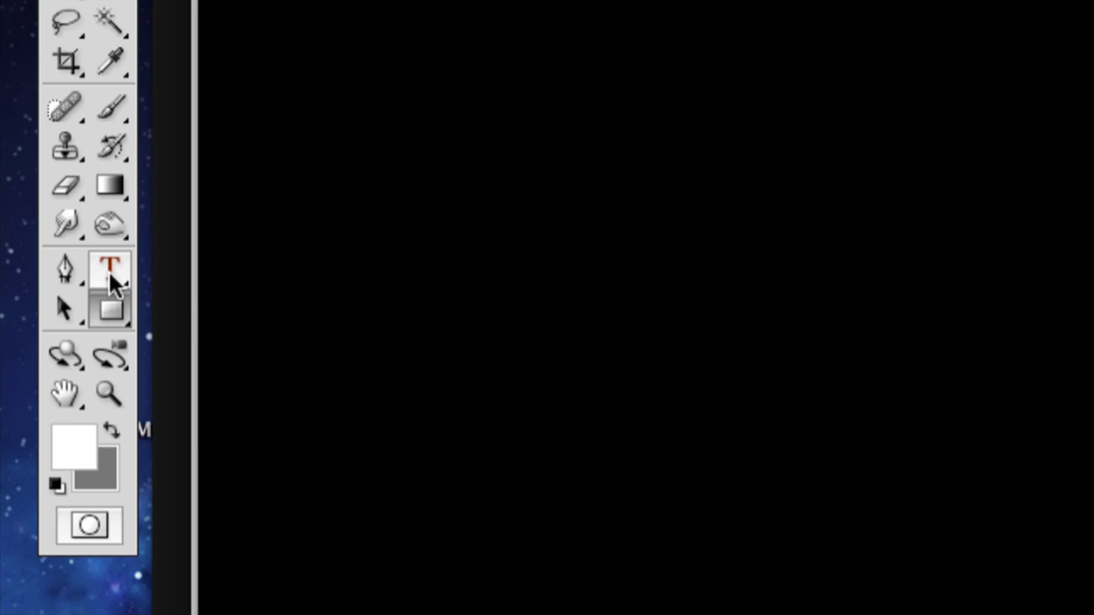
{"action": "left_click_drag", "start_coordinate": [108, 313], "coordinate": [205, 470]}
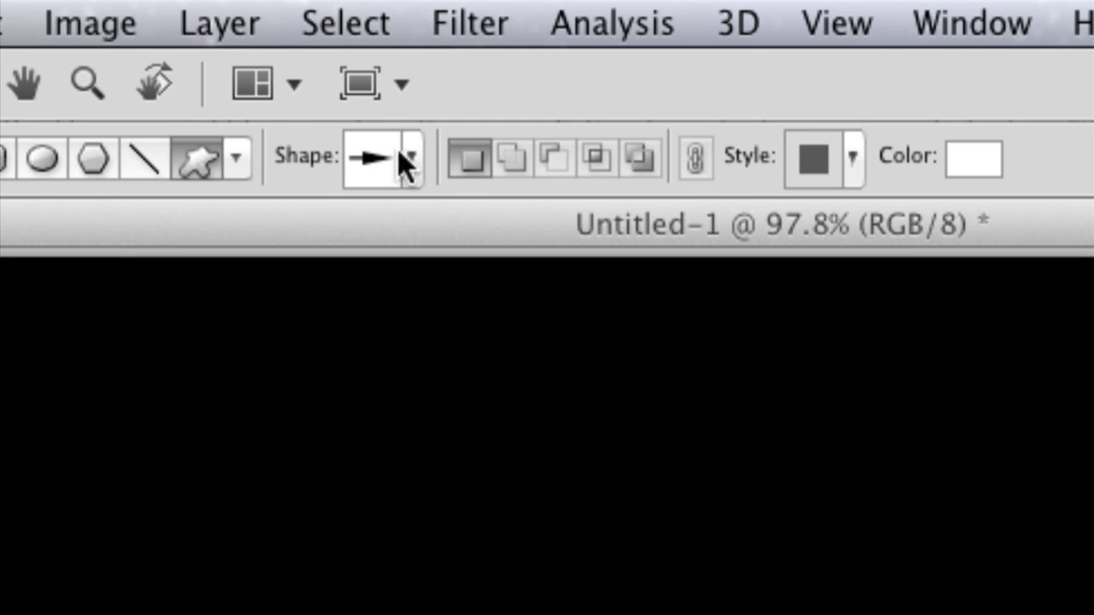
Replace the custom shapes with the All set, pick an arrow, and make grey the foreground colour
{"action": "left_click", "coordinate": [415, 142]}
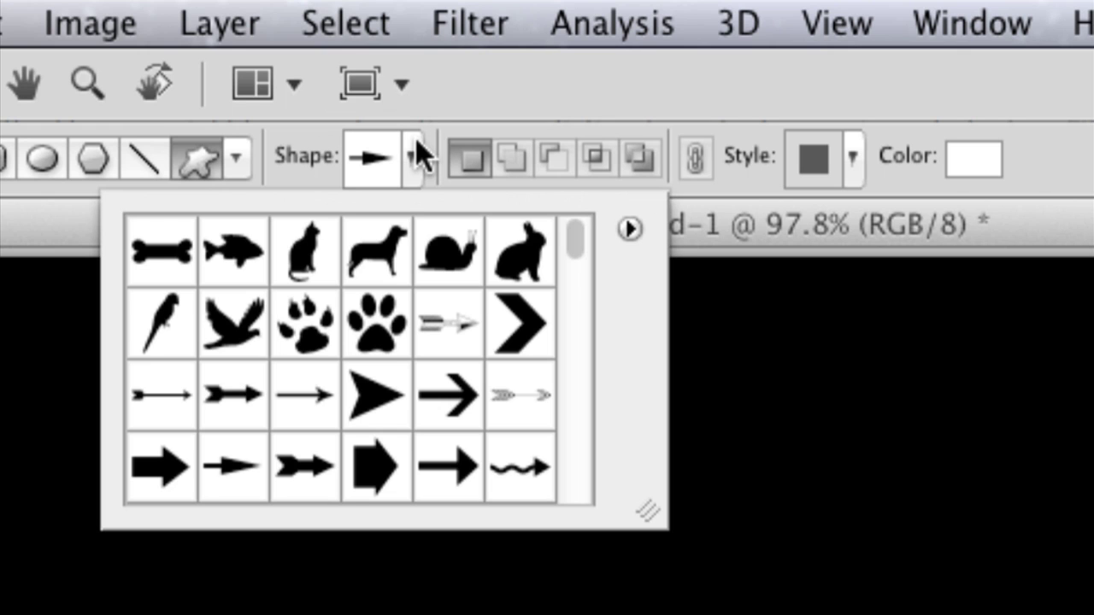
{"action": "left_click", "coordinate": [630, 227]}
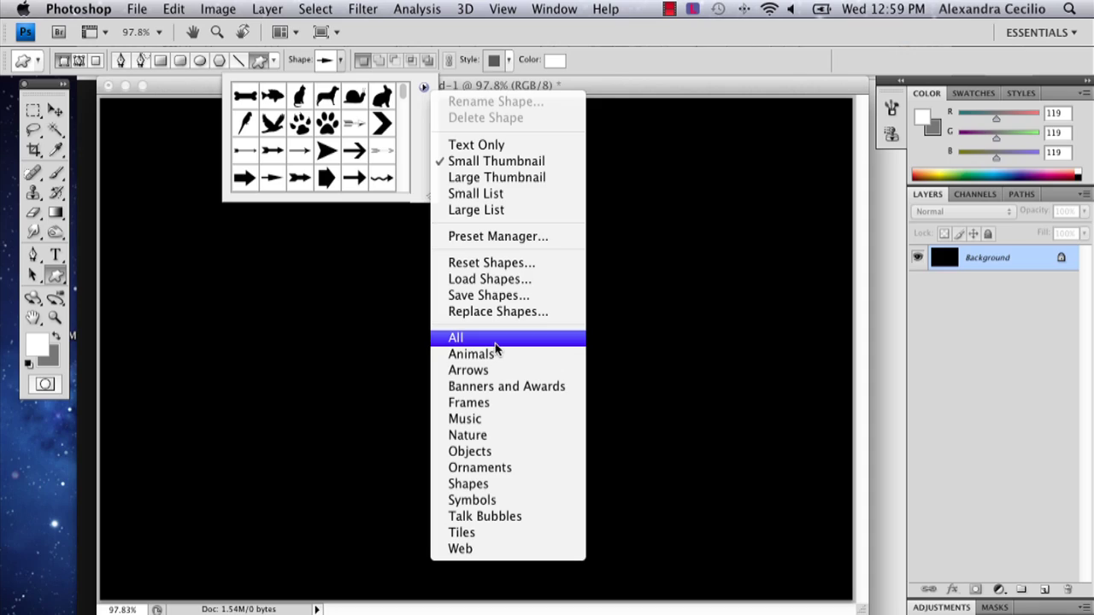
{"action": "left_click", "coordinate": [500, 270]}
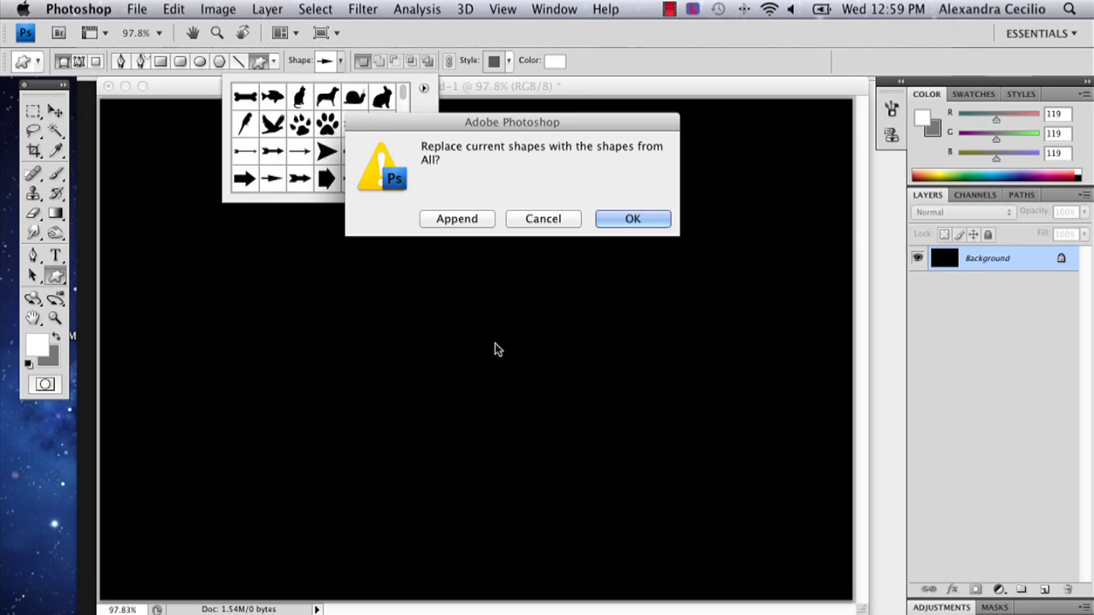
{"action": "left_click", "coordinate": [621, 218]}
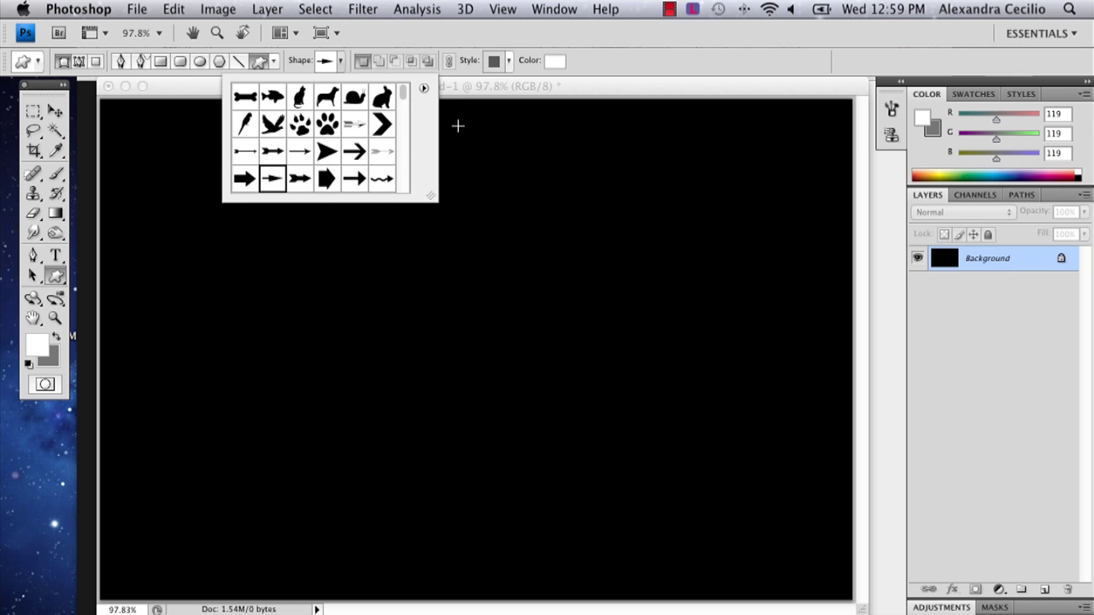
{"action": "left_click", "coordinate": [624, 86]}
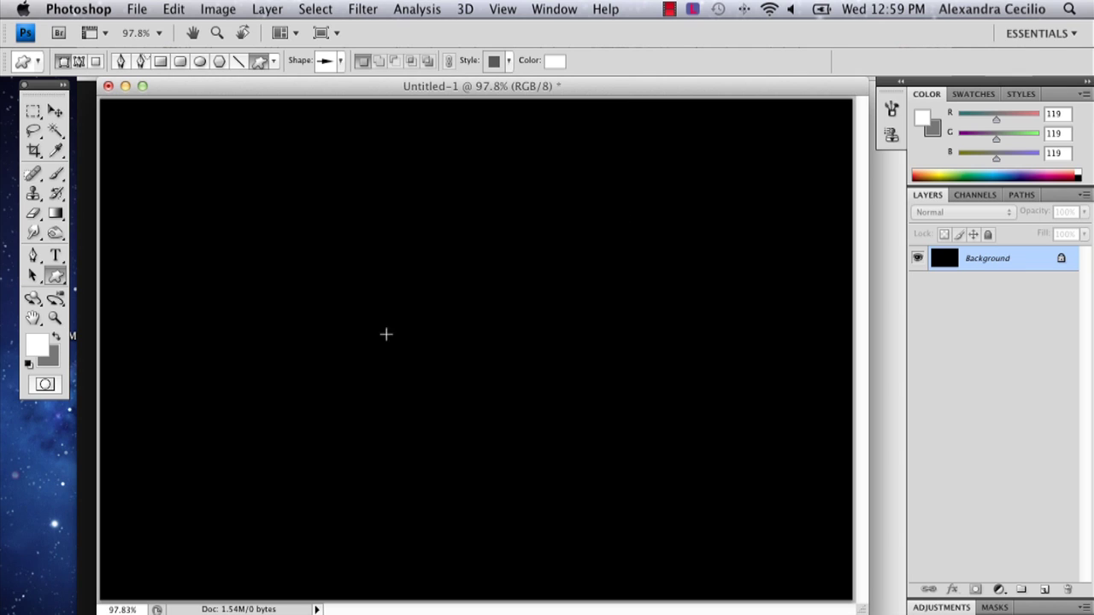
{"action": "left_click", "coordinate": [53, 336]}
Draw the grey arrow near the canvas centre and rotate it 90° to point upward
{"action": "left_click_drag", "start_coordinate": [332, 227], "coordinate": [533, 362]}
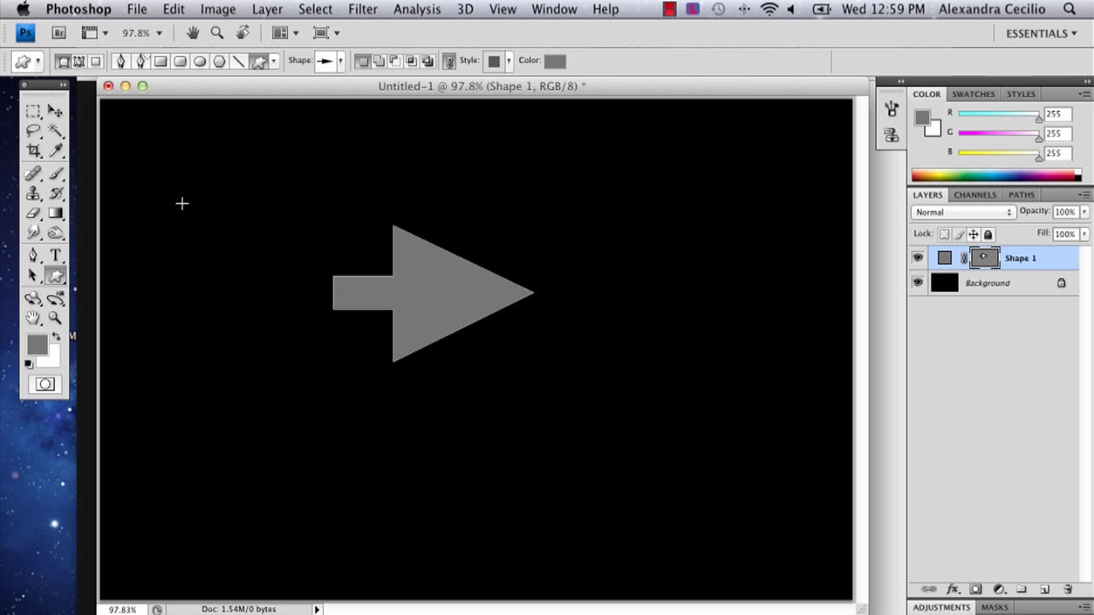
{"action": "left_click", "coordinate": [51, 110]}
{"action": "right_click", "coordinate": [438, 282]}
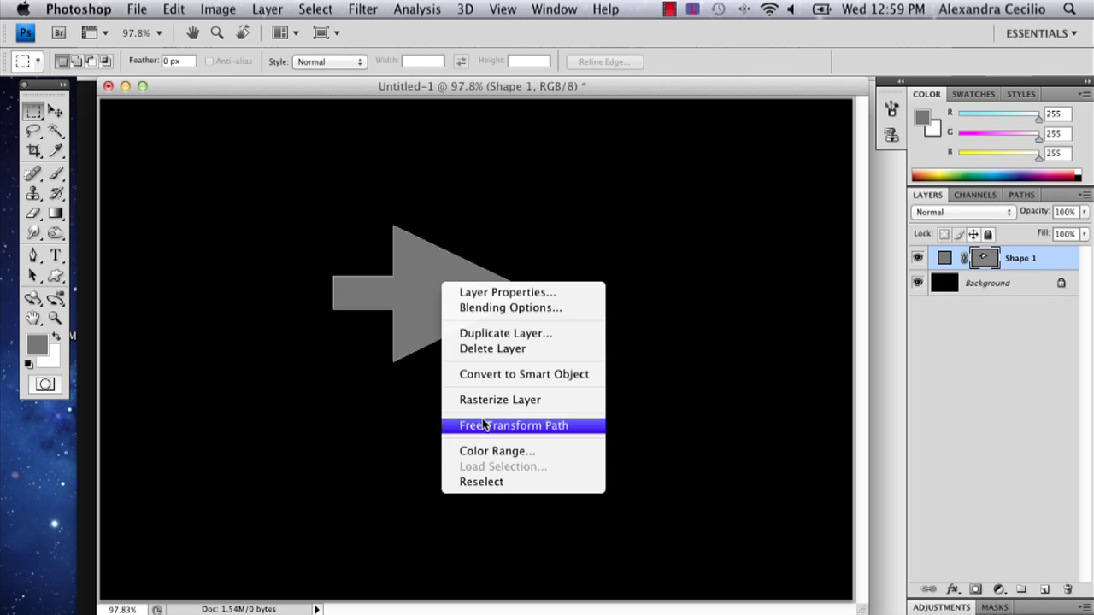
{"action": "left_click", "coordinate": [484, 421]}
{"action": "left_click_drag", "start_coordinate": [588, 319], "coordinate": [429, 166]}
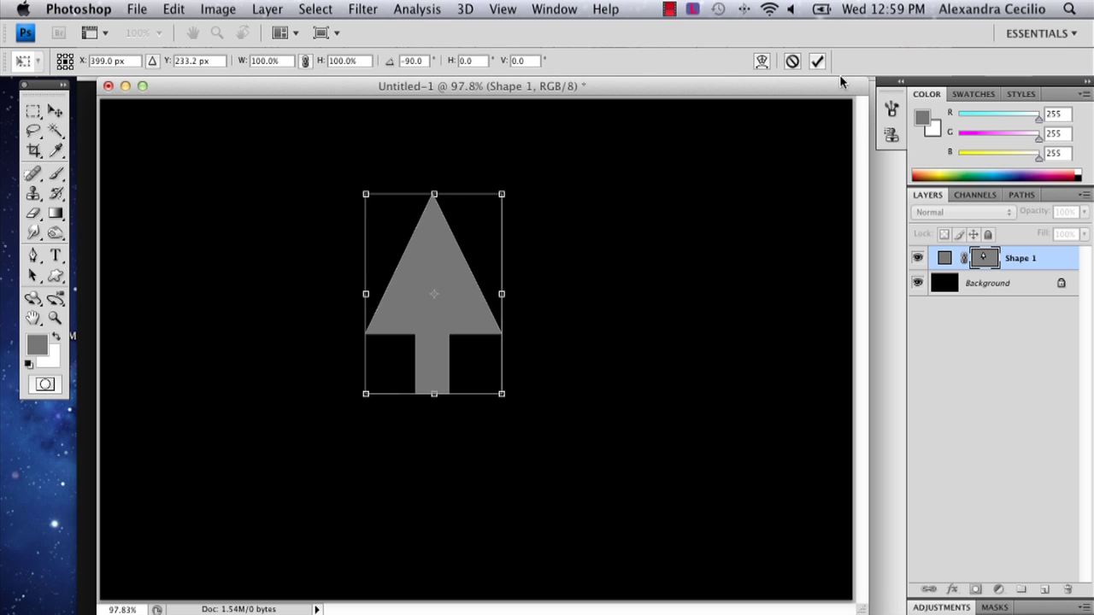
{"action": "left_click", "coordinate": [817, 61]}
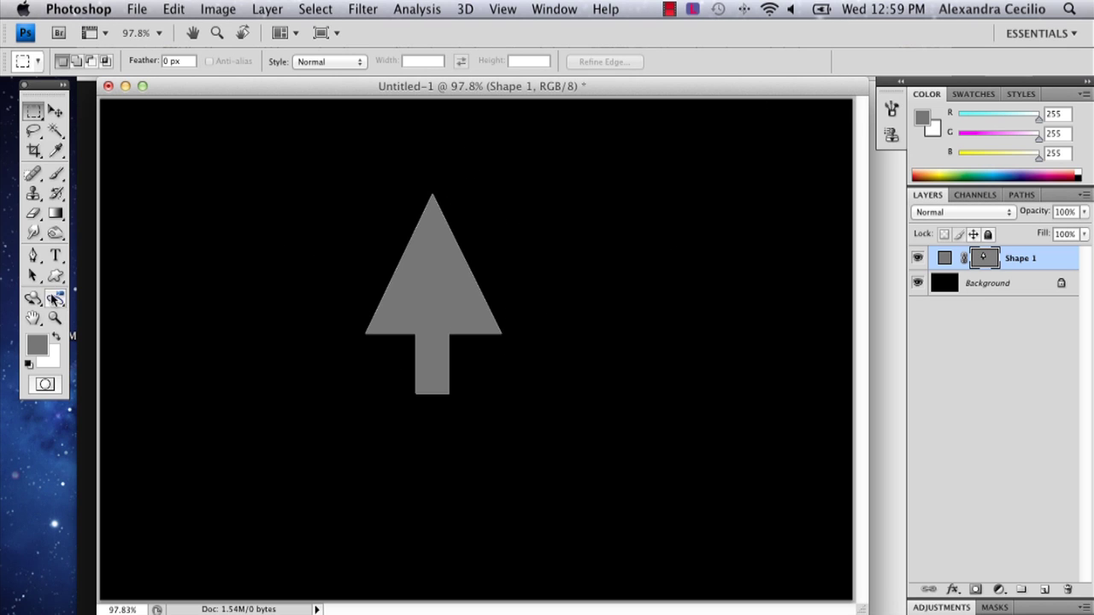
Rasterize the Shape 1 arrow layer from its Layers panel context menu
{"action": "right_click", "coordinate": [1020, 259]}
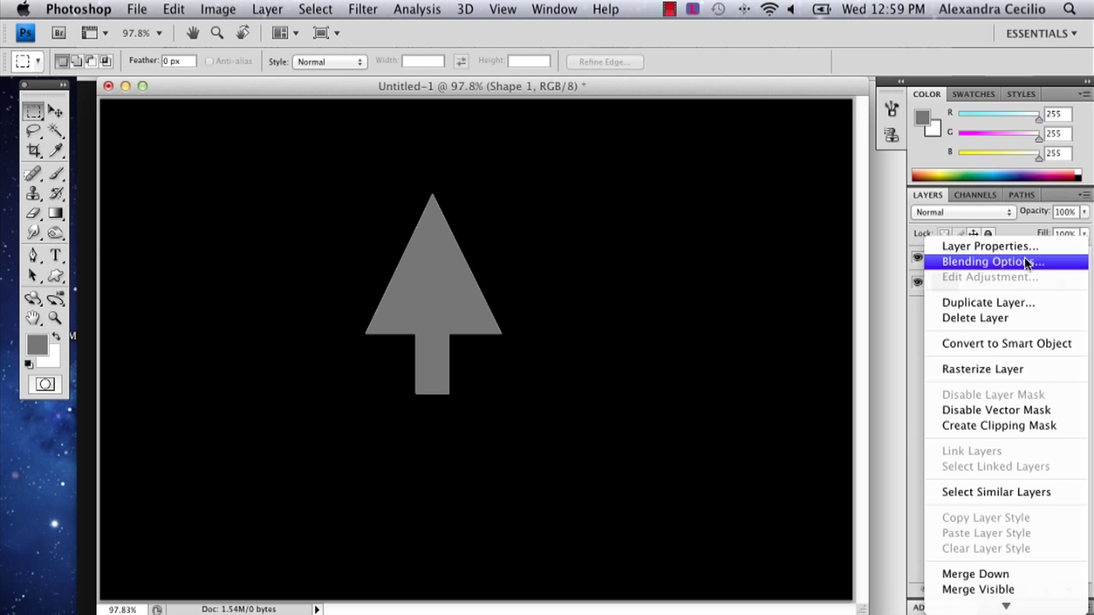
{"action": "left_click", "coordinate": [920, 310]}
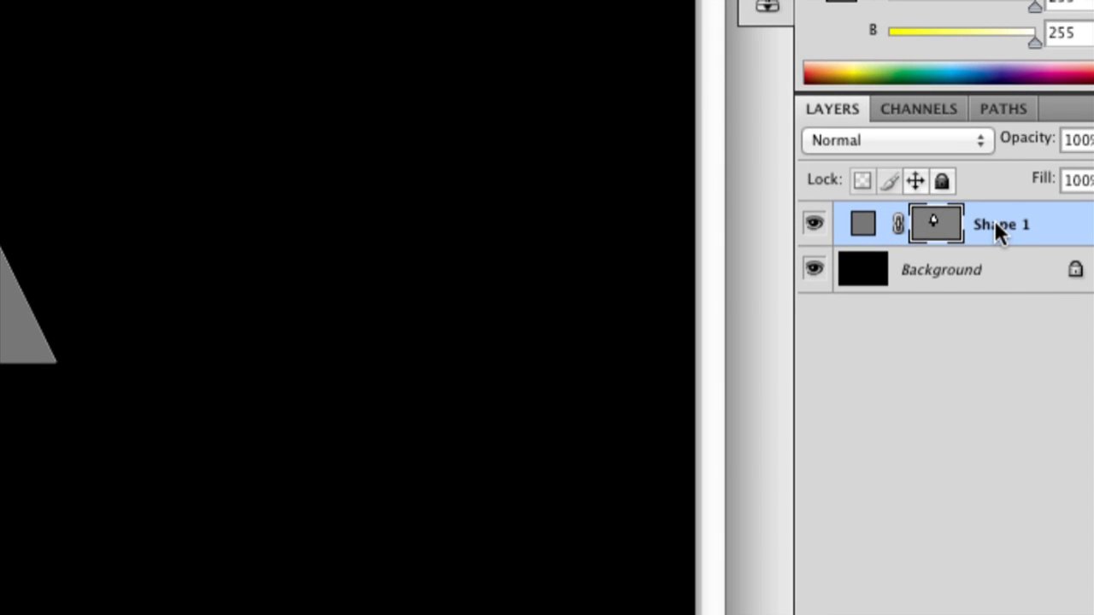
{"action": "right_click", "coordinate": [993, 221]}
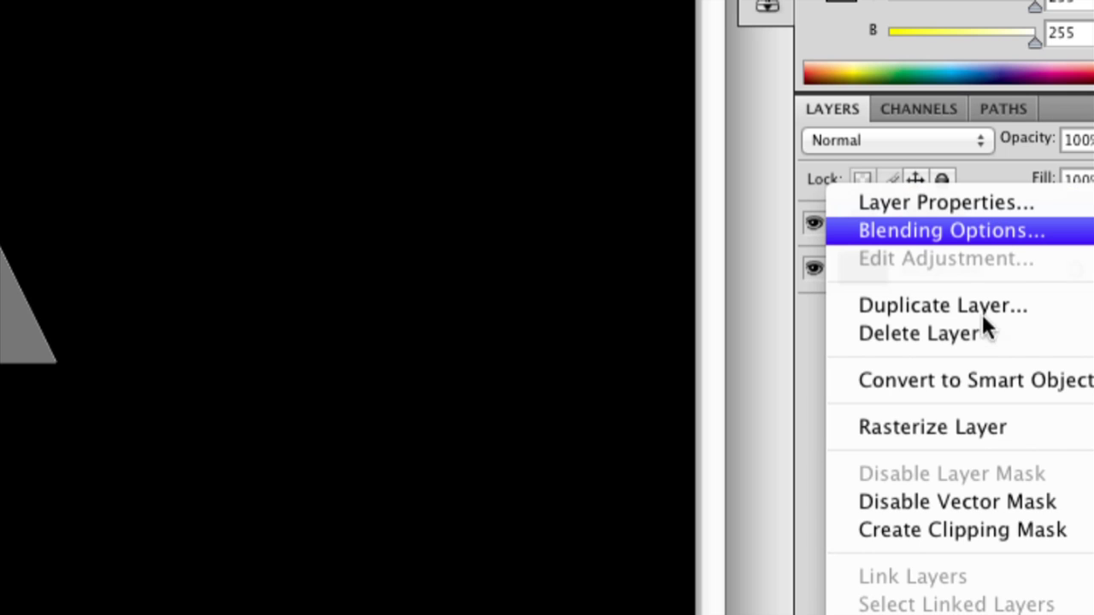
{"action": "left_click", "coordinate": [897, 427]}
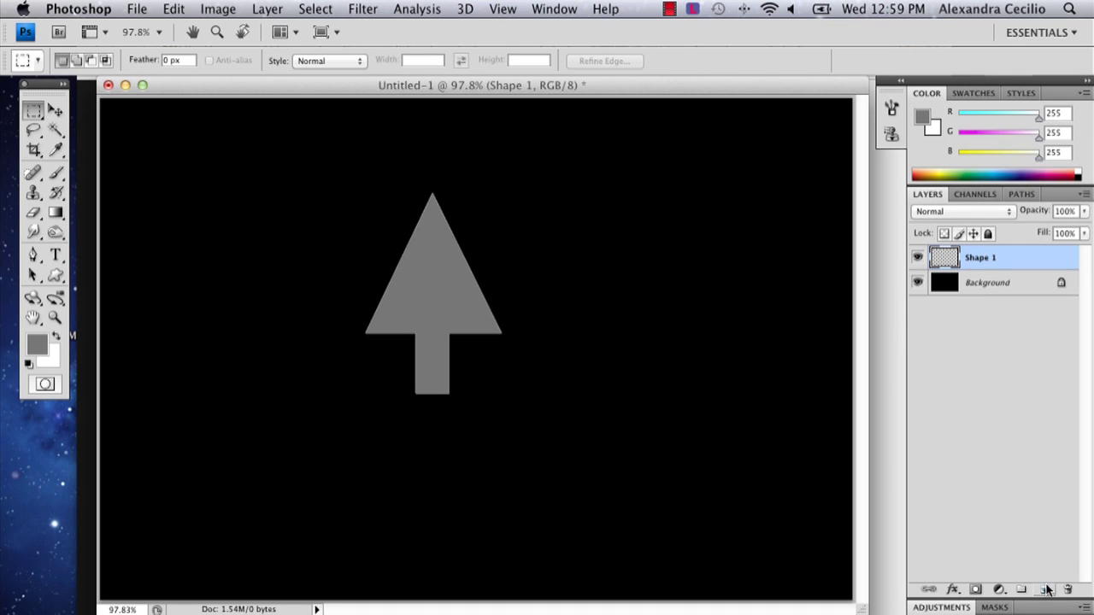
{"action": "left_click", "coordinate": [54, 126]}
Select the whole grey arrow with the Magic Wand tool
{"action": "left_click", "coordinate": [296, 150]}
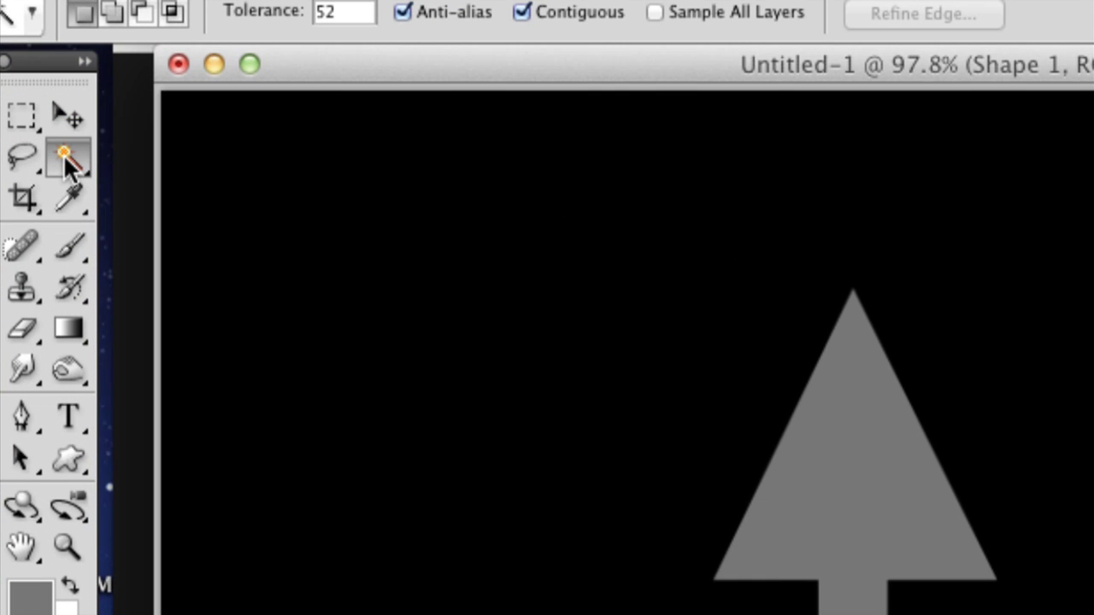
{"action": "left_click", "coordinate": [64, 154]}
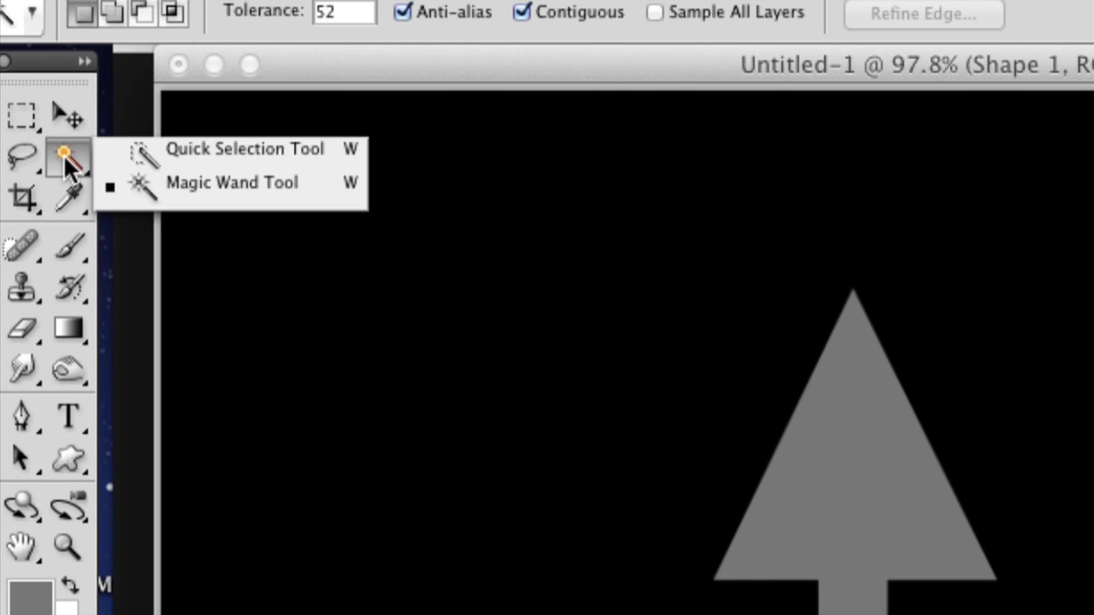
{"action": "left_click", "coordinate": [141, 200]}
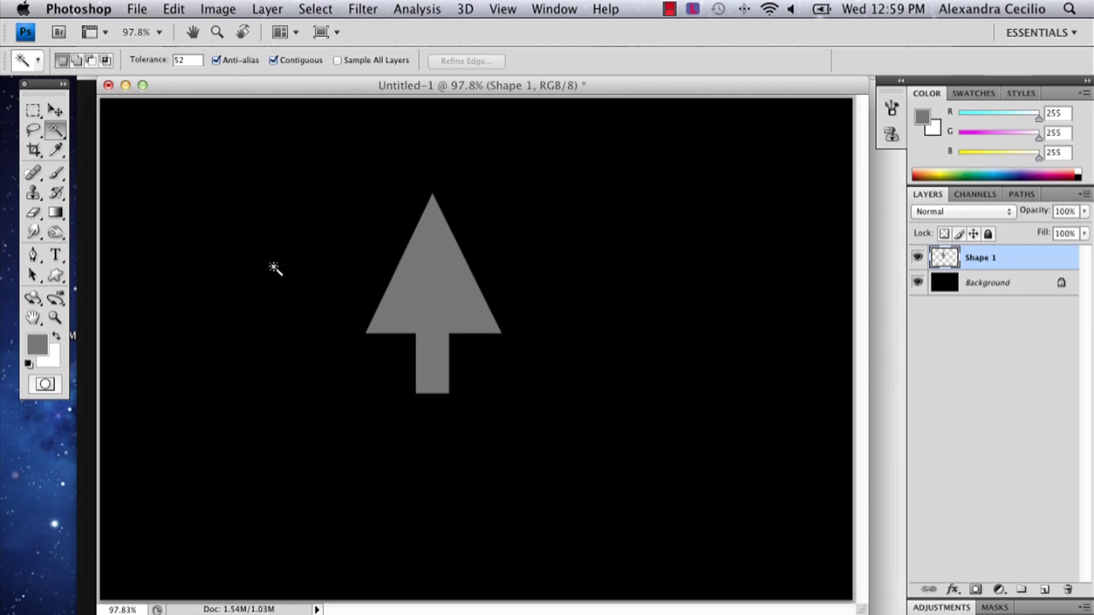
{"action": "left_click", "coordinate": [438, 274]}
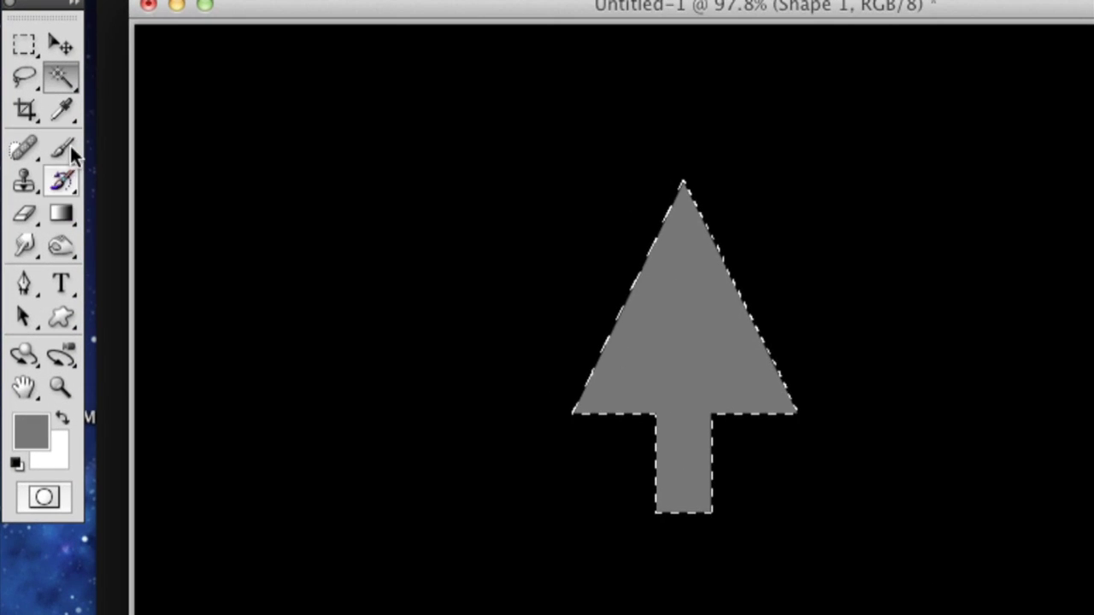
{"action": "left_click", "coordinate": [62, 215]}
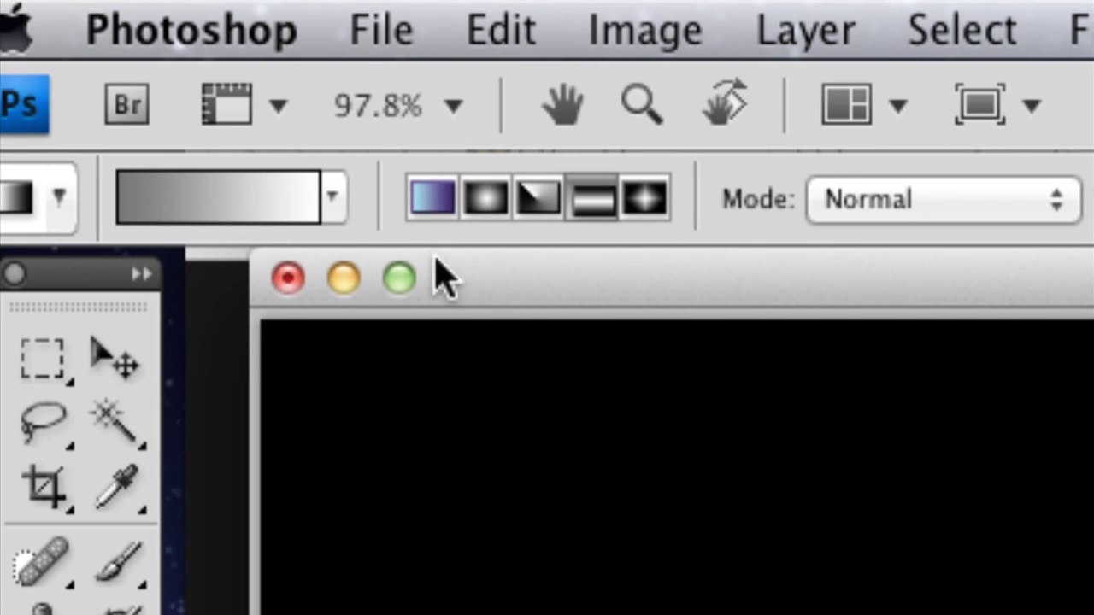
Set the gradient to Reflected, undo the failed fills, and swap to white foreground over grey
{"action": "left_click", "coordinate": [470, 190]}
{"action": "left_click", "coordinate": [596, 204]}
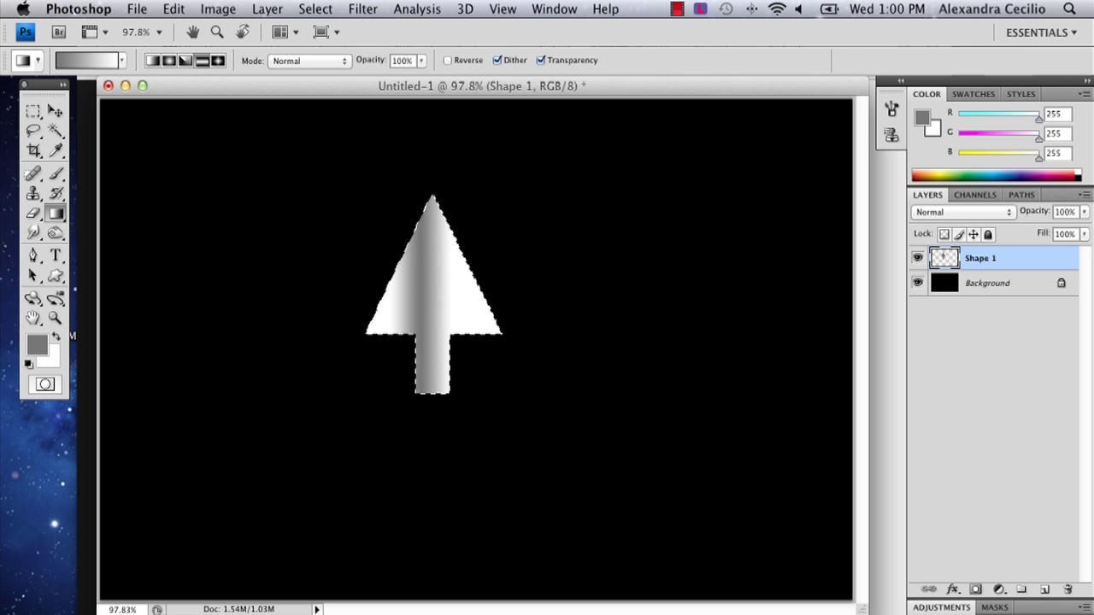
{"action": "key", "text": "ctrl+z"}
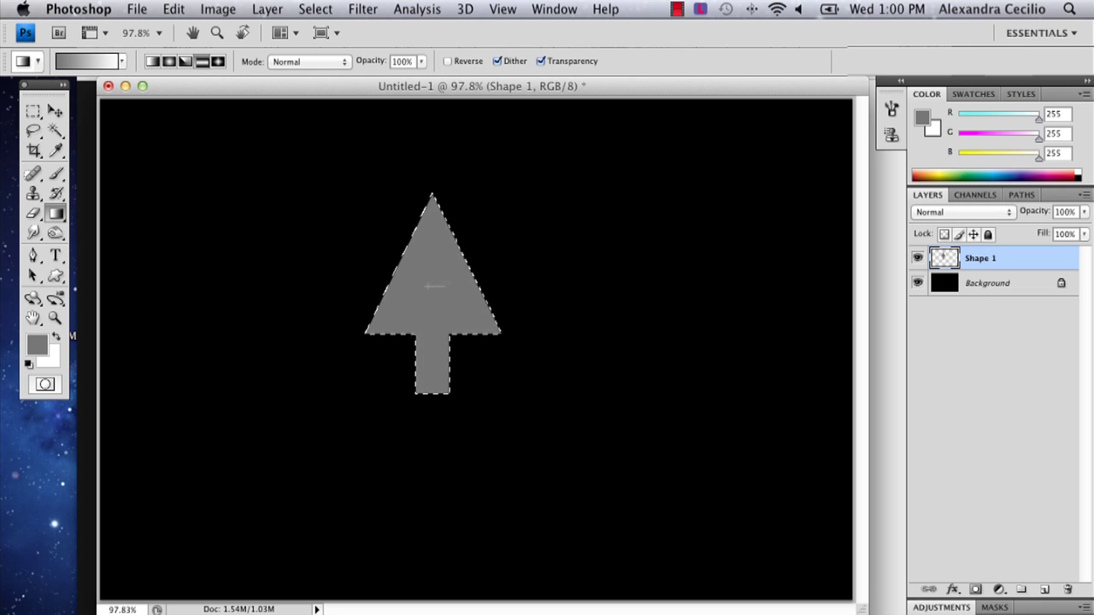
{"action": "key", "text": "ctrl+z"}
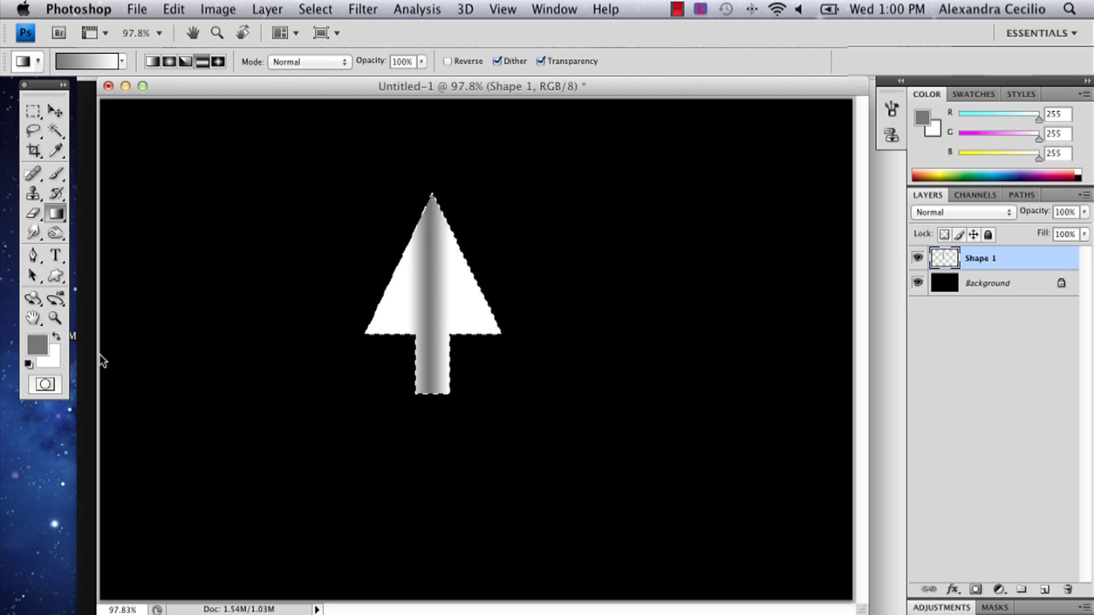
{"action": "left_click", "coordinate": [56, 338]}
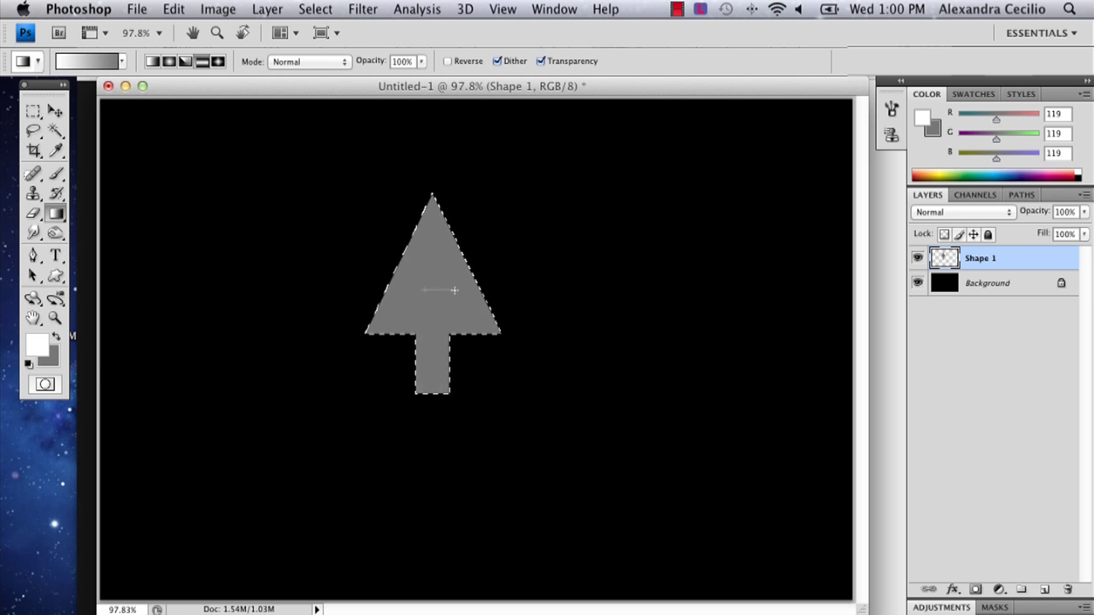
{"action": "key", "text": "ctrl+z"}
{"action": "key", "text": "ctrl+z"}
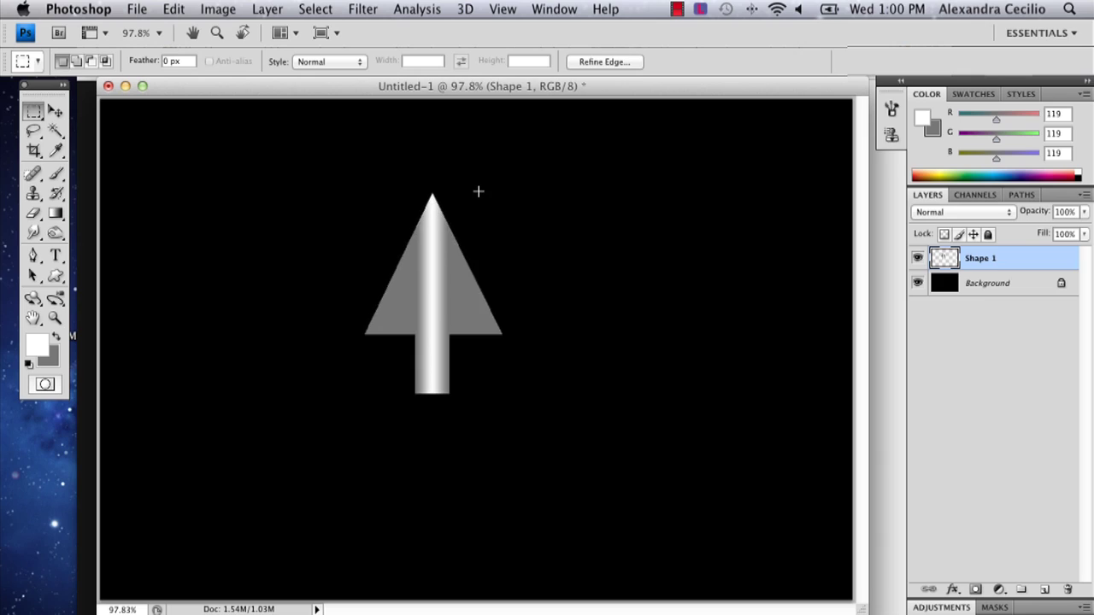
Deselect the arrow and add Bevel and Emboss from the Layers panel fx menu
{"action": "left_click", "coordinate": [478, 191]}
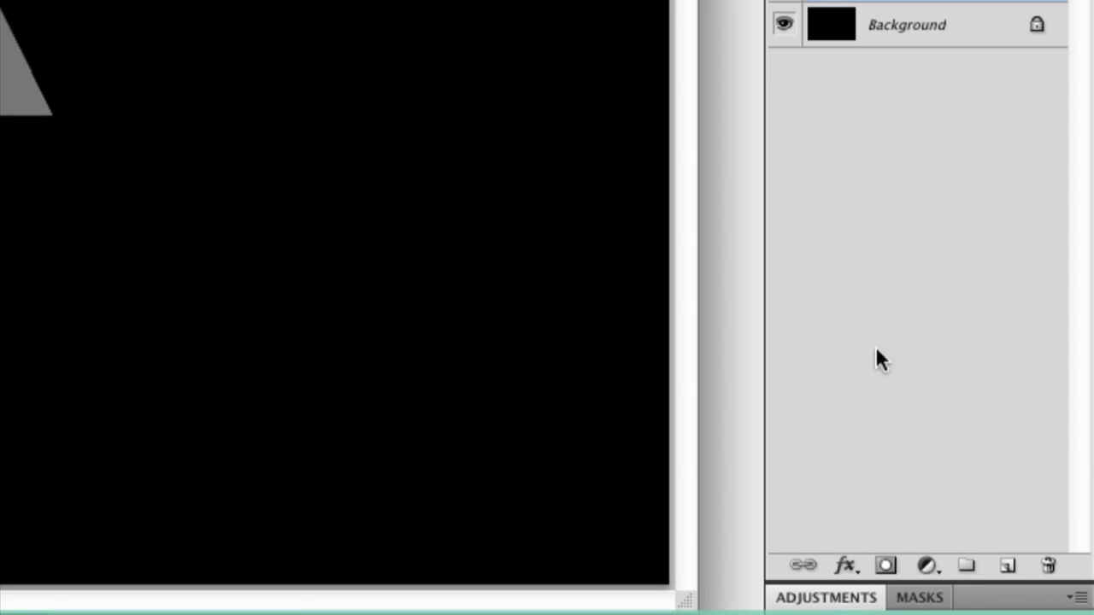
{"action": "left_click", "coordinate": [847, 569]}
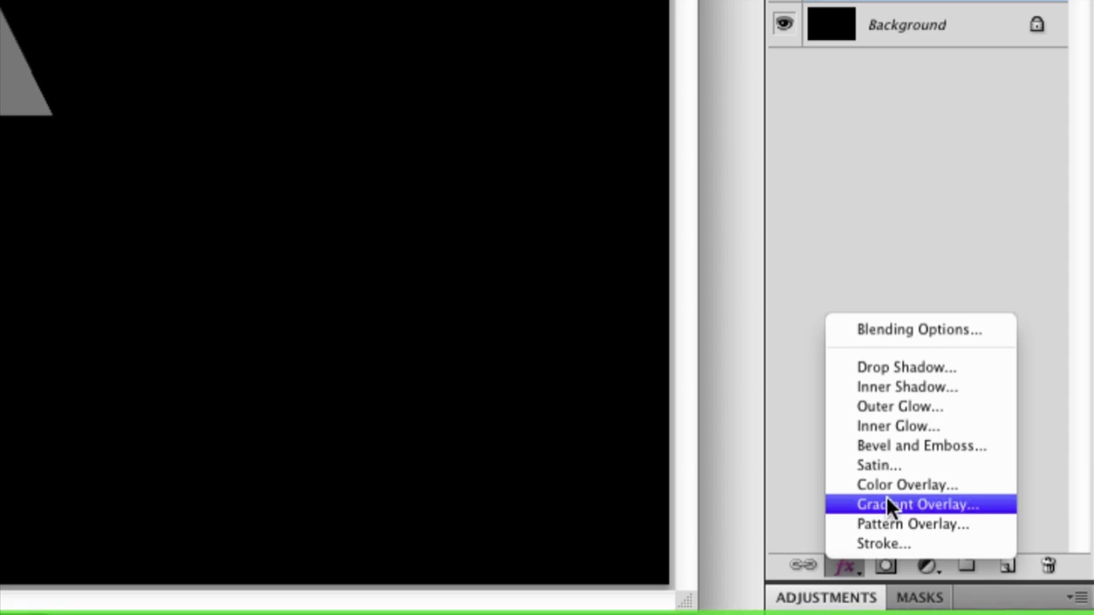
{"action": "left_click", "coordinate": [898, 448]}
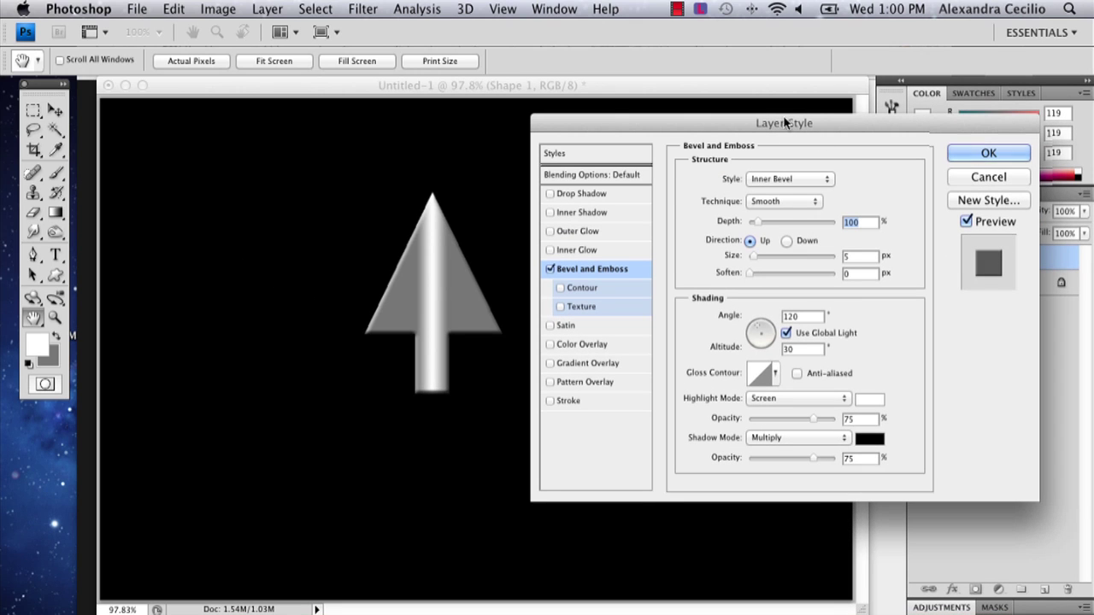
Set the bevel Technique to Chisel Soft and its Size to 24 px
{"action": "left_click", "coordinate": [779, 201]}
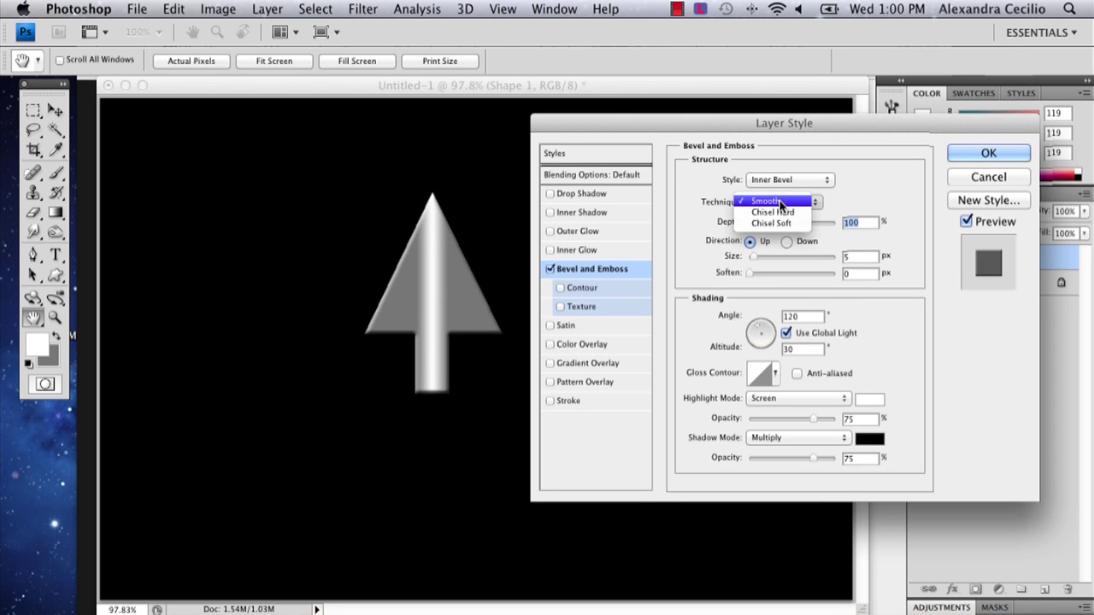
{"action": "left_click", "coordinate": [784, 223]}
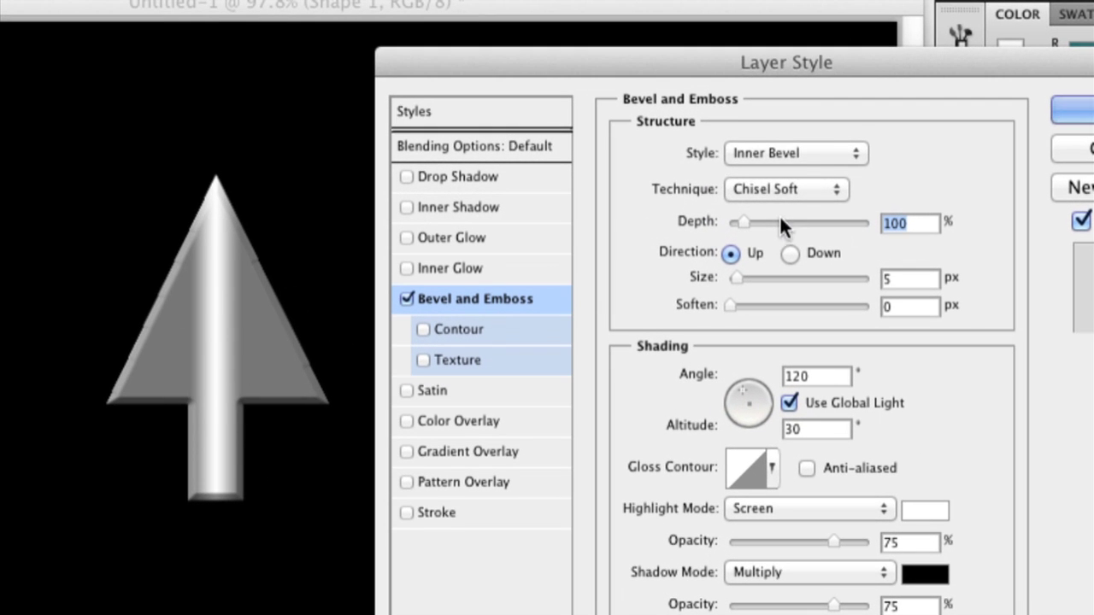
{"action": "left_click", "coordinate": [783, 203]}
{"action": "left_click", "coordinate": [786, 191]}
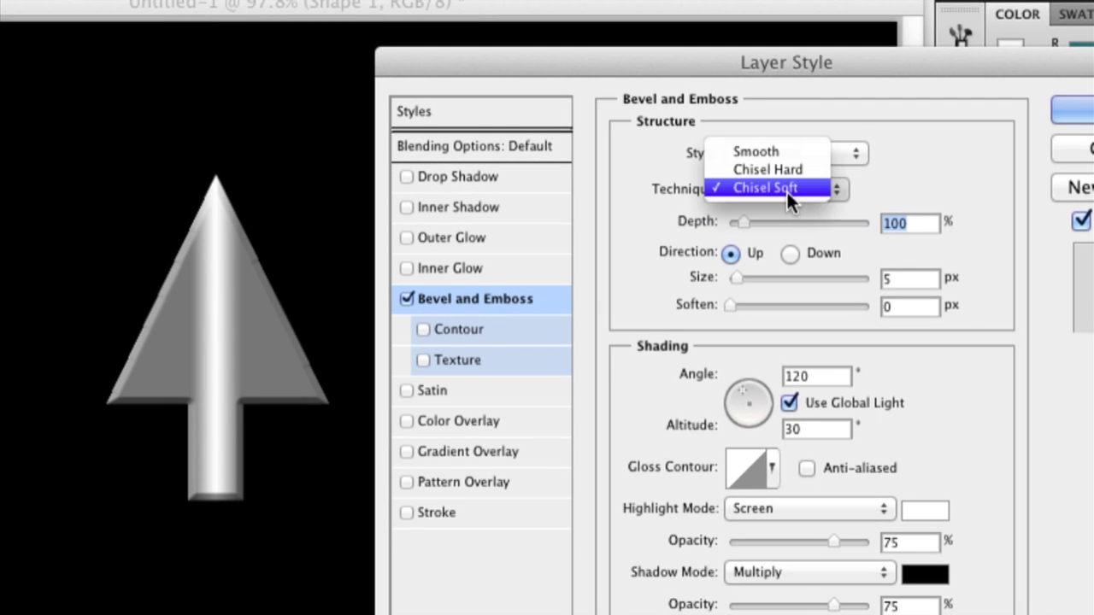
{"action": "left_click_drag", "start_coordinate": [739, 280], "coordinate": [730, 304]}
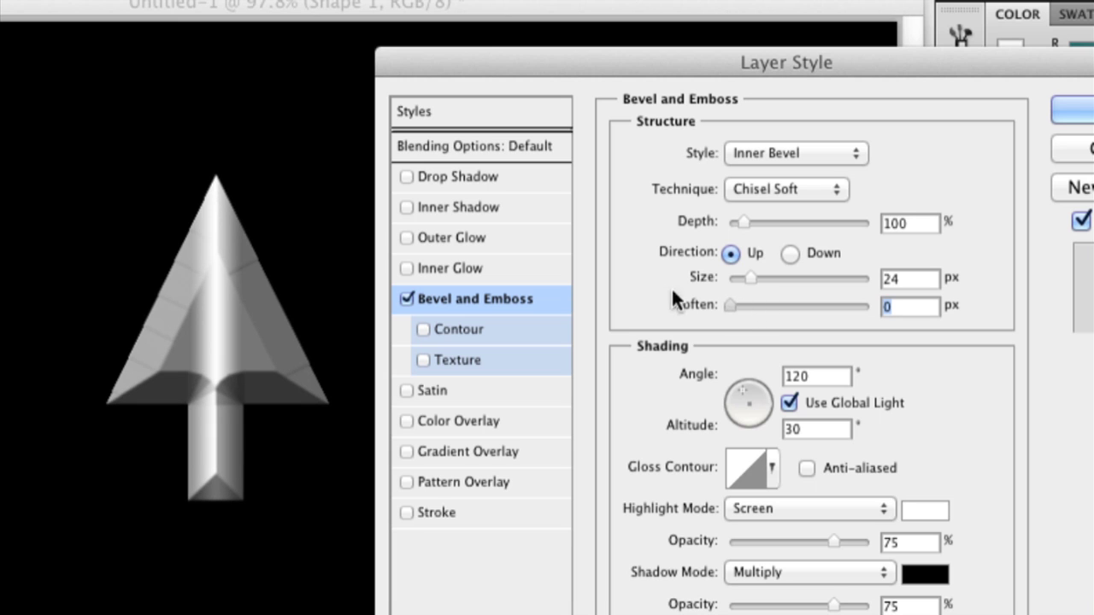
Set both the bevel Highlight and Shadow modes to Normal at 100% opacity
{"action": "left_click", "coordinate": [821, 508]}
{"action": "left_click", "coordinate": [791, 322]}
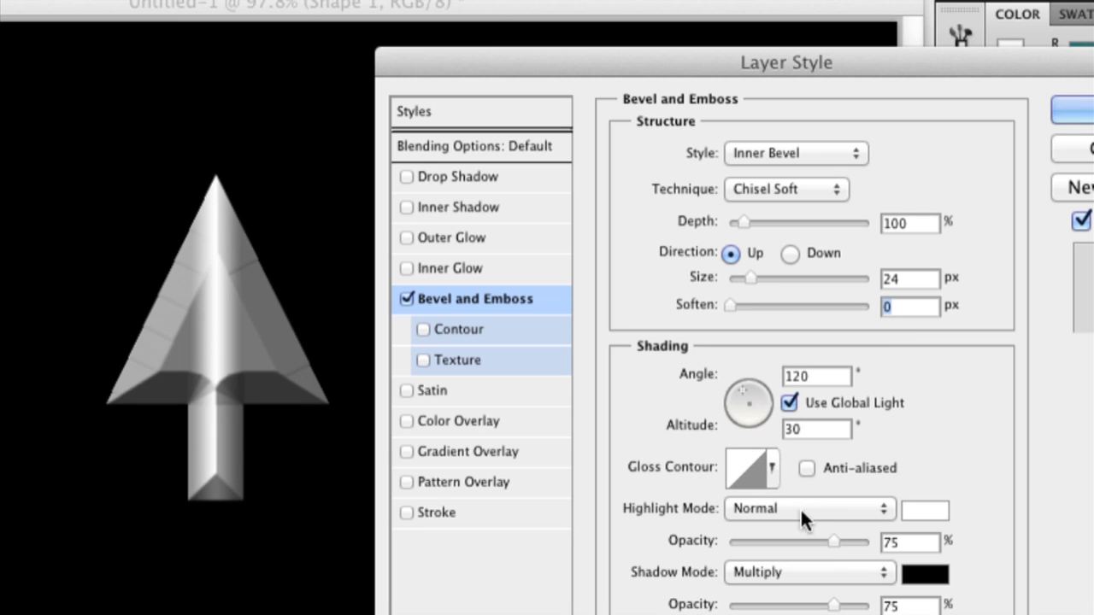
{"action": "left_click_drag", "start_coordinate": [835, 541], "coordinate": [868, 541]}
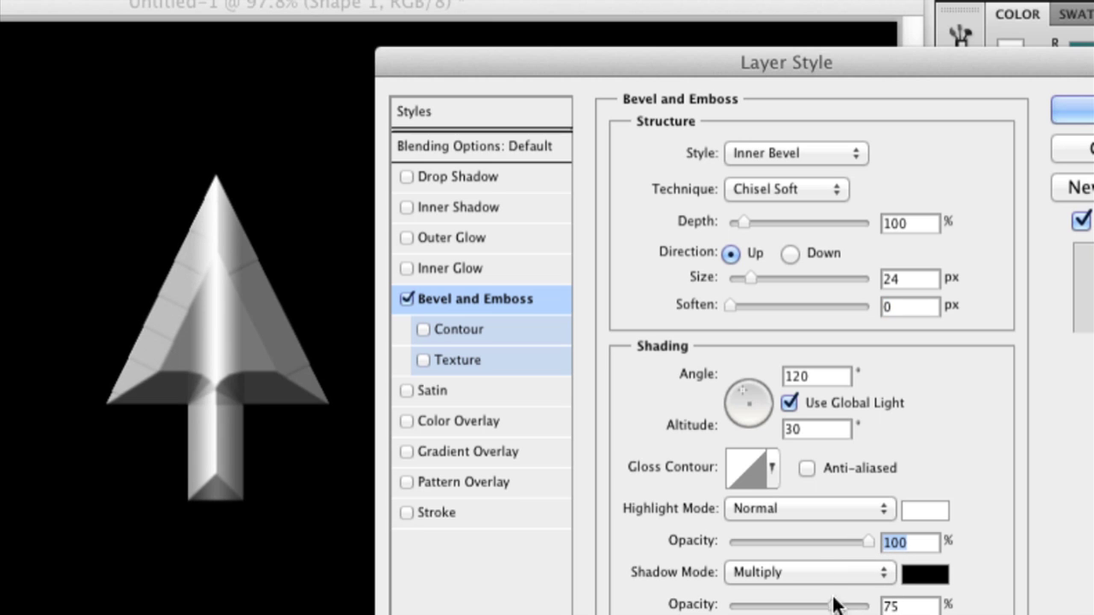
{"action": "left_click", "coordinate": [807, 572]}
{"action": "left_click", "coordinate": [780, 501]}
{"action": "left_click_drag", "start_coordinate": [818, 608], "coordinate": [895, 608]}
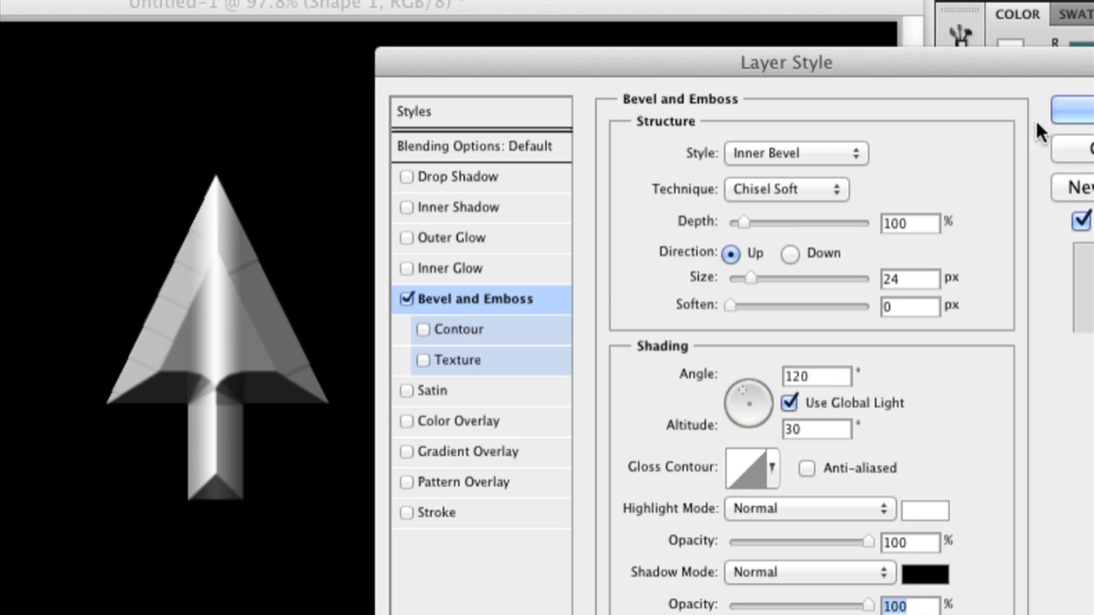
Raise the bevel Depth to 171%, keep Direction Up, and apply the layer style
{"action": "mouse_move", "coordinate": [740, 222]}
{"action": "left_mouse_down"}
{"action": "mouse_move", "coordinate": [768, 219]}
{"action": "mouse_move", "coordinate": [751, 215]}
{"action": "left_mouse_up"}
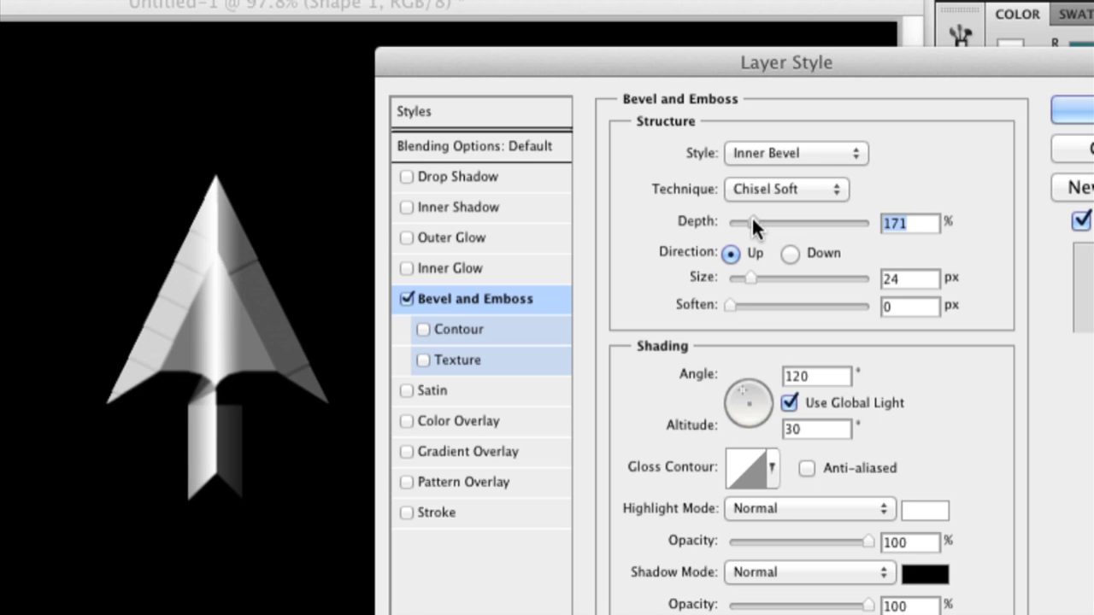
{"action": "left_click", "coordinate": [789, 253]}
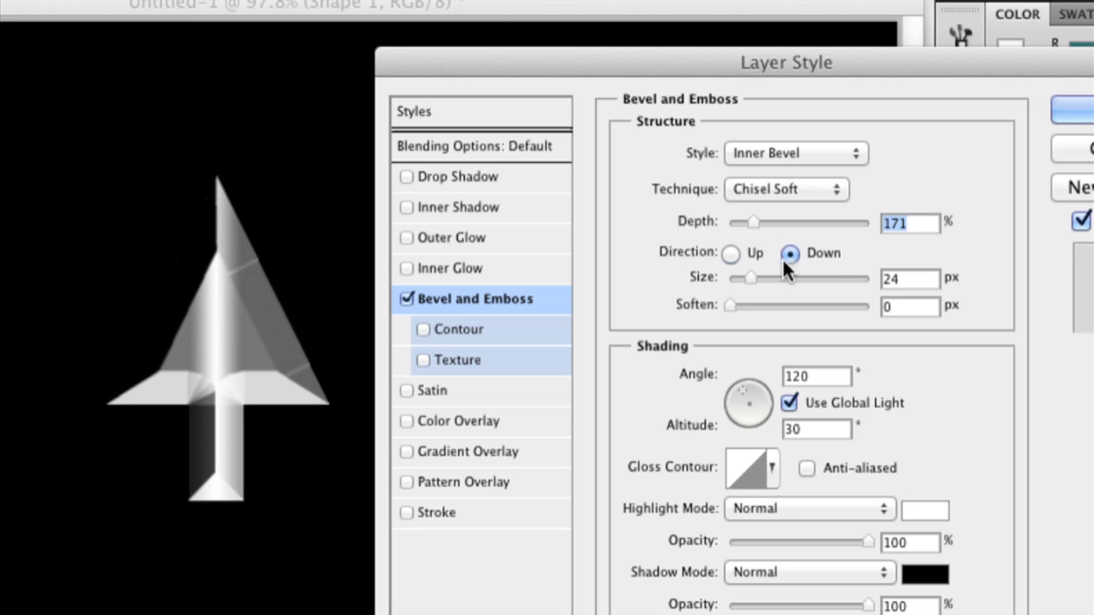
{"action": "left_click", "coordinate": [730, 251]}
{"action": "left_click", "coordinate": [789, 254]}
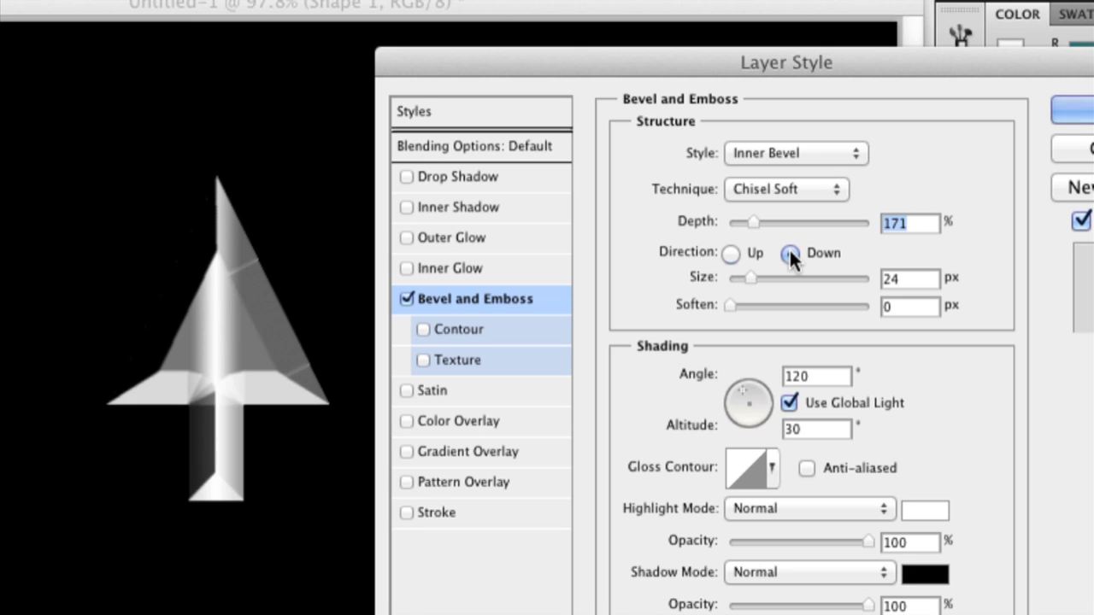
{"action": "left_click", "coordinate": [730, 253]}
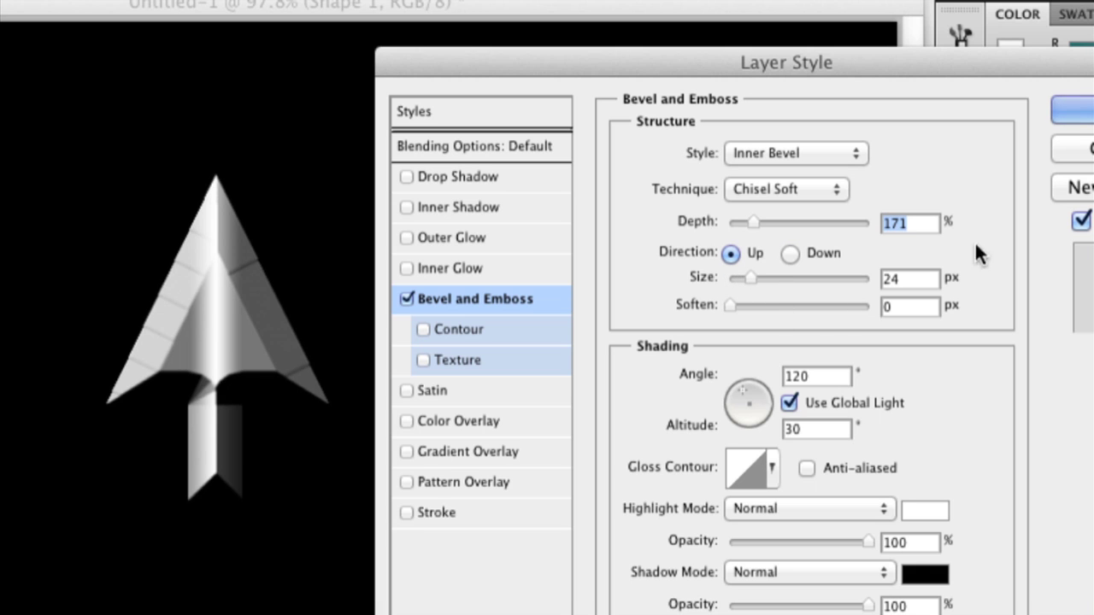
{"action": "left_click", "coordinate": [1070, 118]}
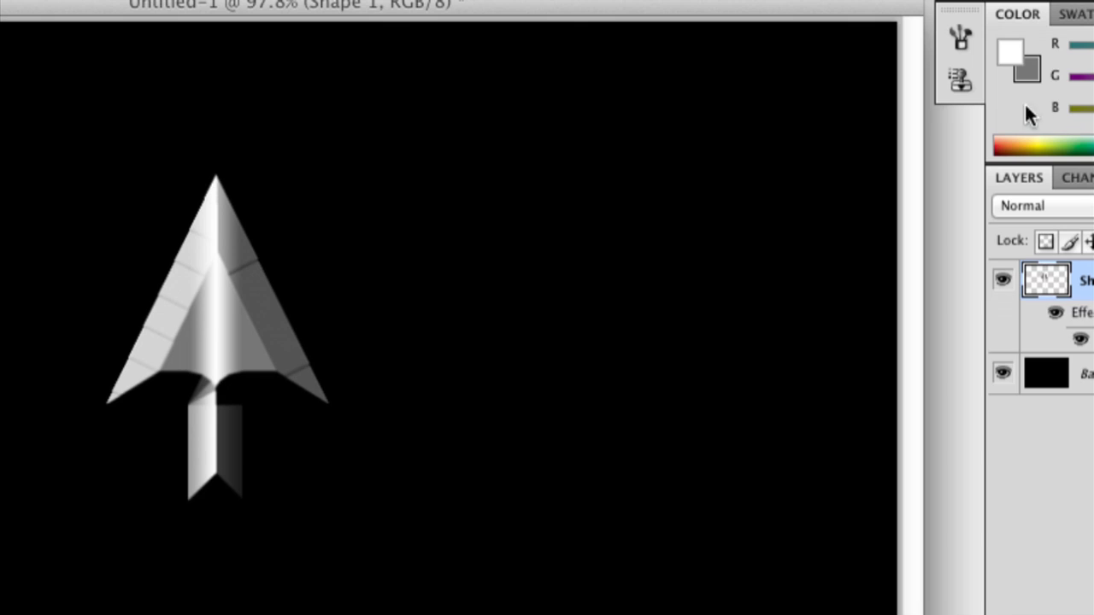